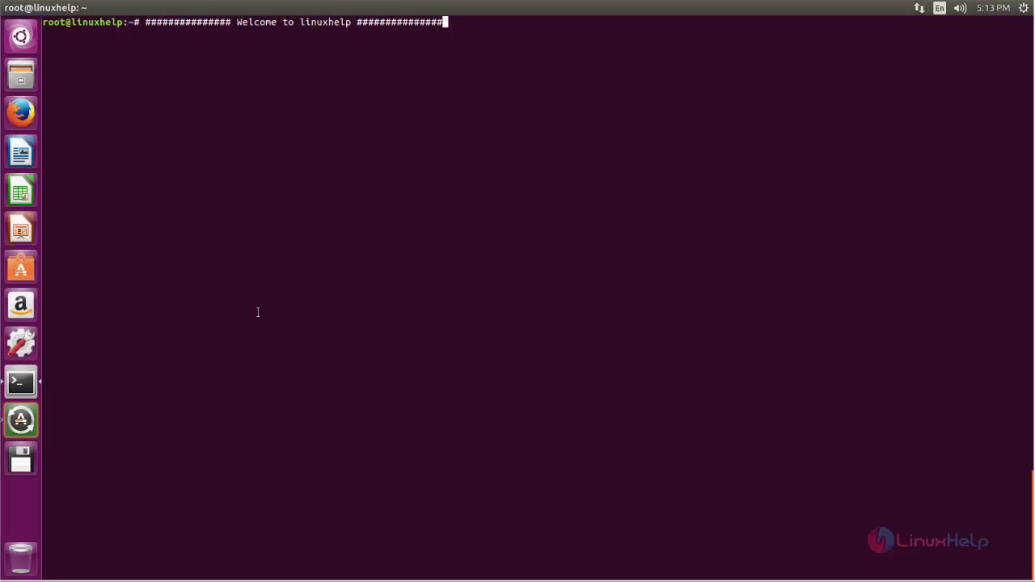
- Add the elementary OS daily repository ppa:elementary-os/daily with add-apt-repository and confirm adding it
key(Return)
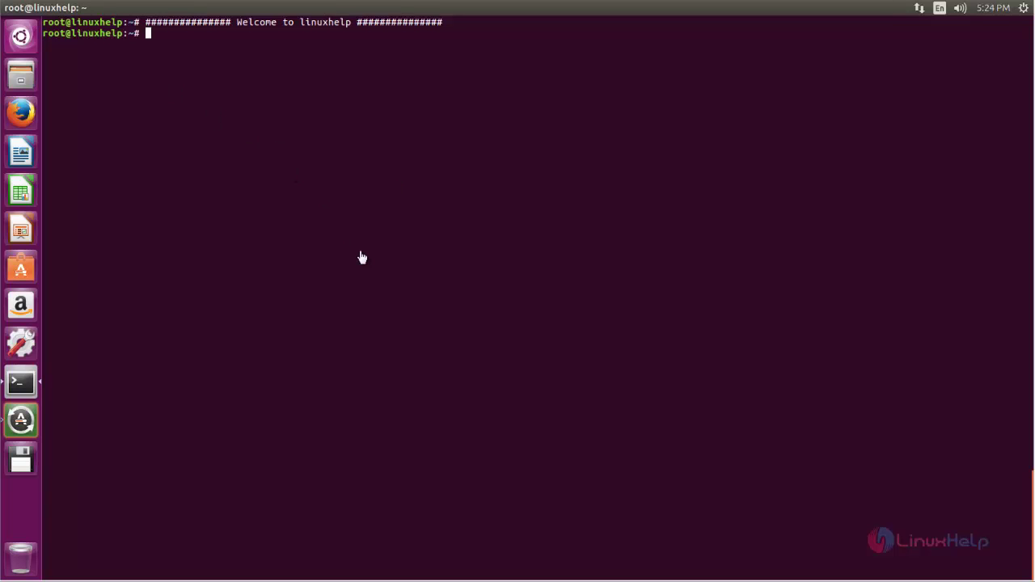
text(add-apt-repository ppa:elementary-os/daily)
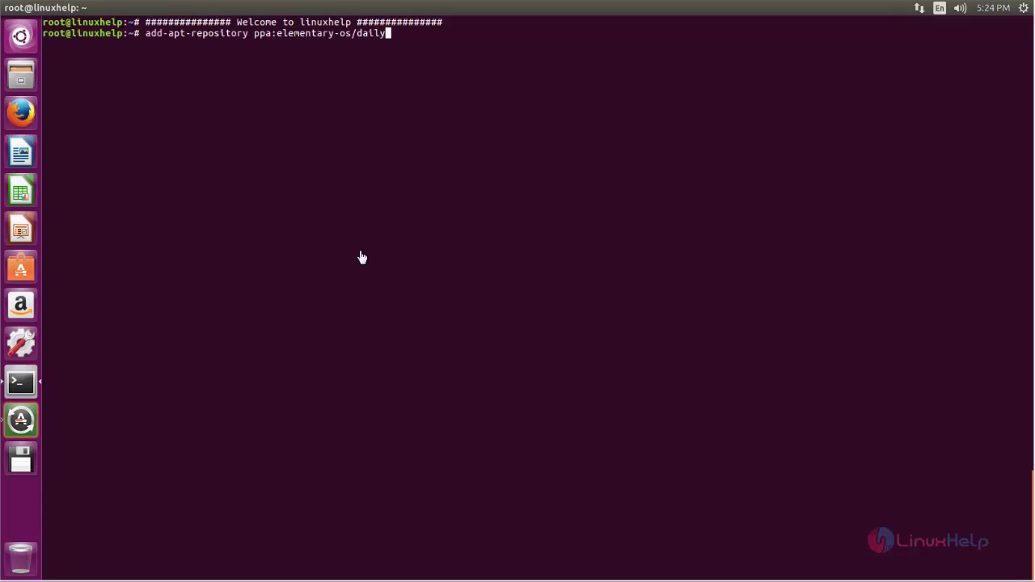
key(Return)
key(Return)
- Add the repository ppa:elementary-os/os-patches with add-apt-repository and accept the confirmation
text(add-apt-repository ppa:elementary-os/os-patches)
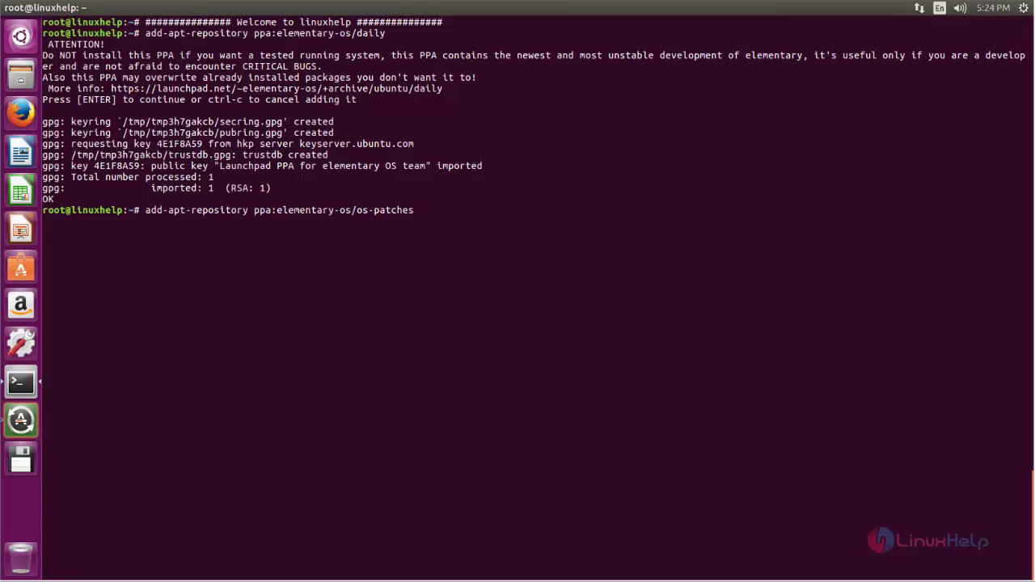
key(Return)
key(Return)
- Add the repository ppa:elementary-os/testing with add-apt-repository and accept the confirmation
text(add-apt-repository ppa:elementary-os/testing)
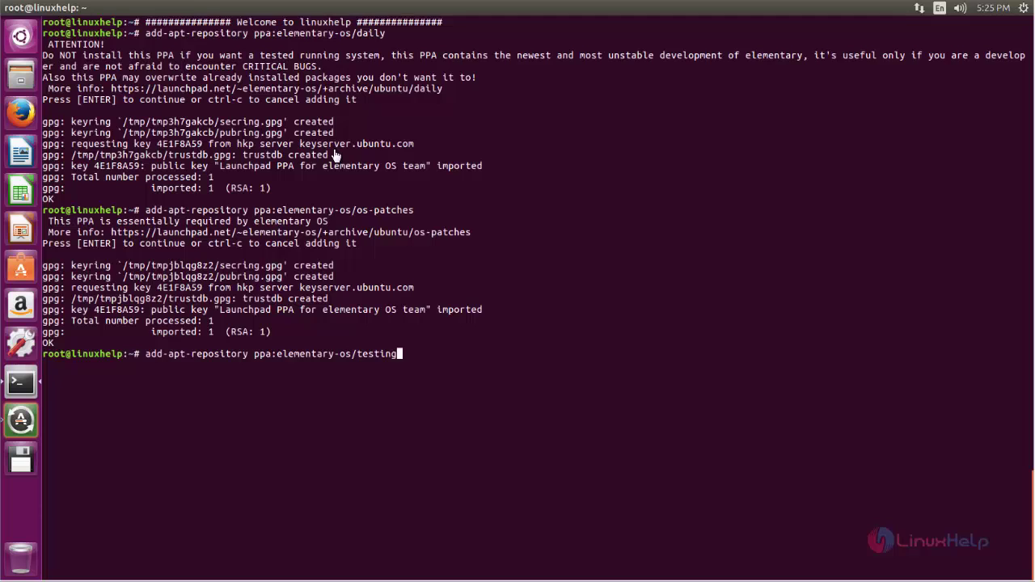
key(Return)
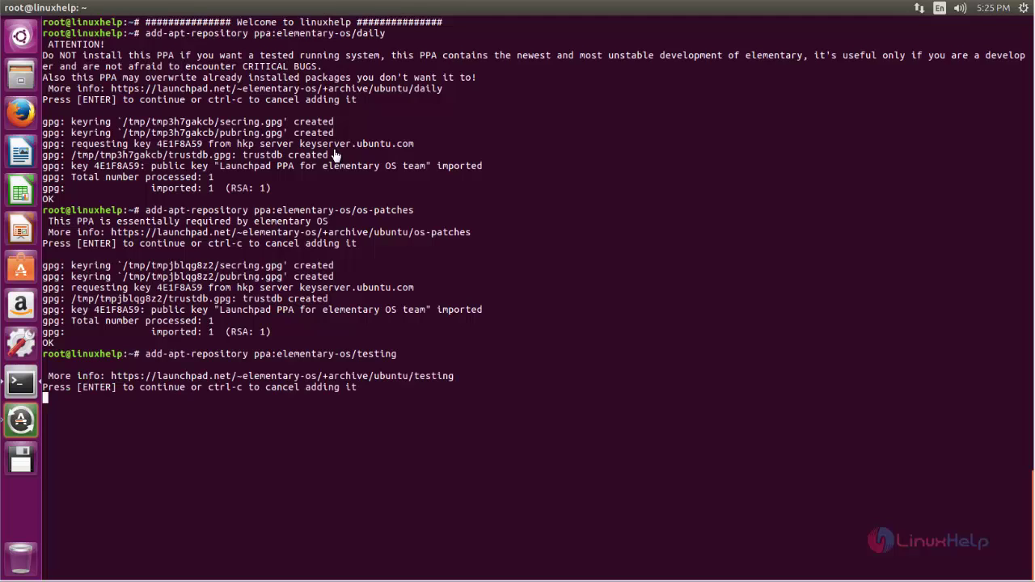
key(Return)
- Add the Elementary Tweaks repository ppa:mpstark/elementary-tweaks-daily with add-apt-repository and accept the confirmation
text(add-apt-repository ppa:mpstark/elementary-tweaks-daily)
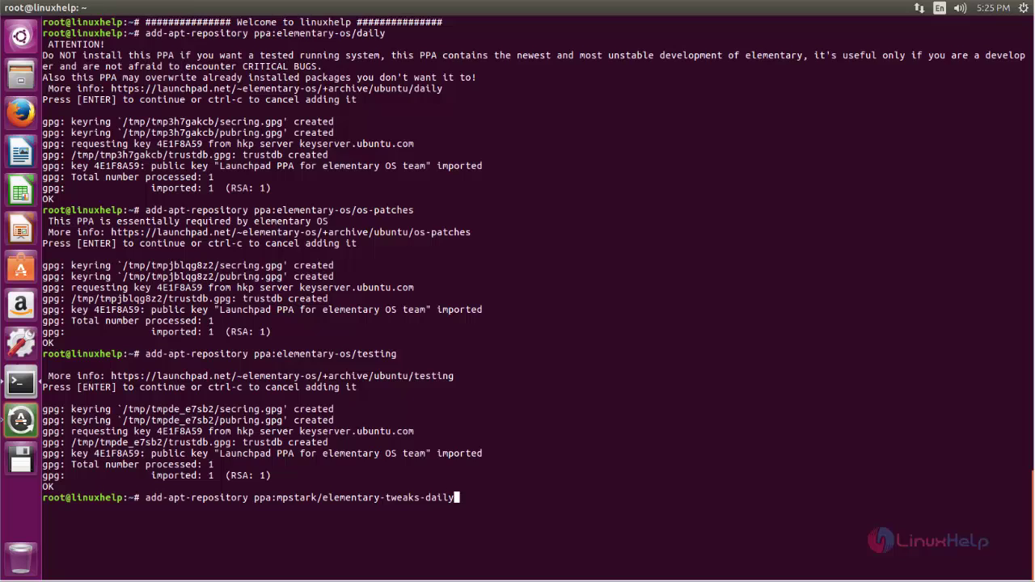
key(Return)
key(Return)
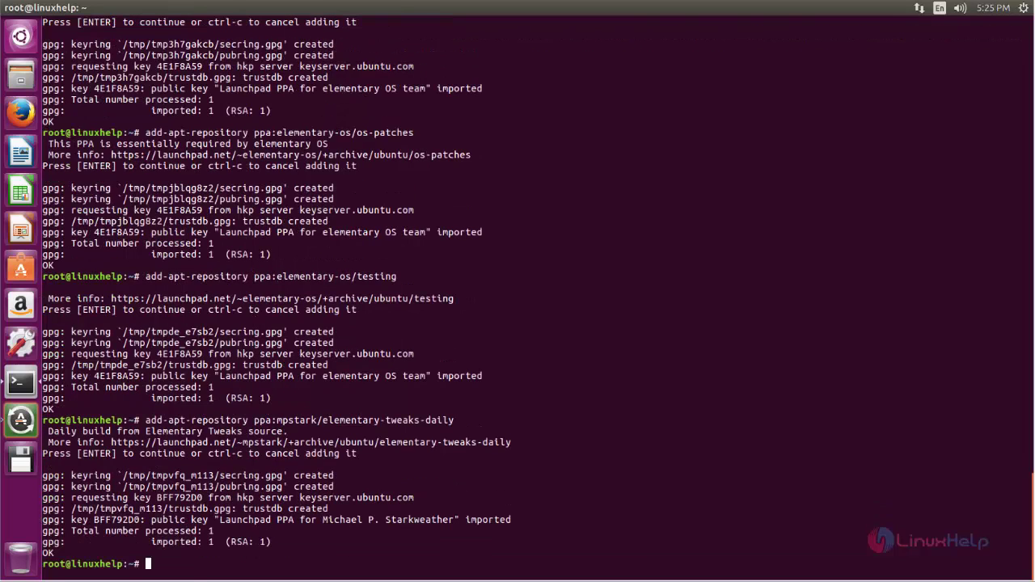
- Refresh the package lists with apt-get update so that the added repositories are included
scroll(517, 294, up, 3)
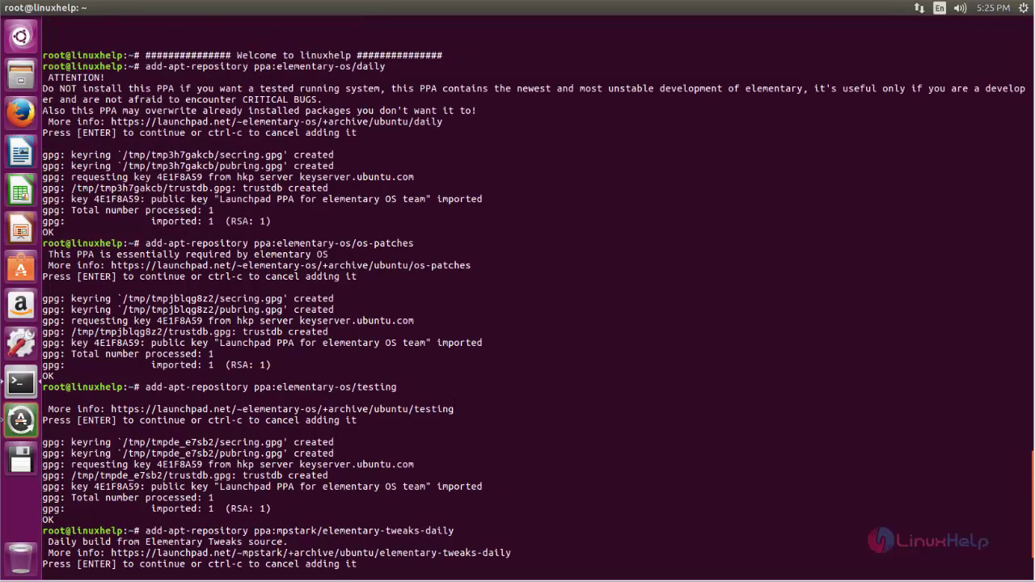
scroll(518, 295, up, 2)
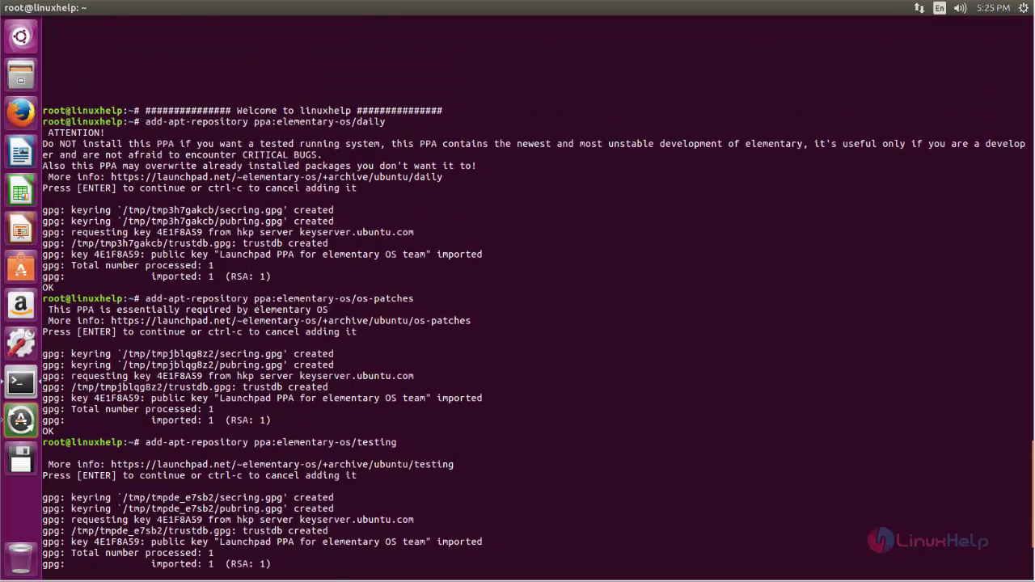
scroll(517, 294, down, 5)
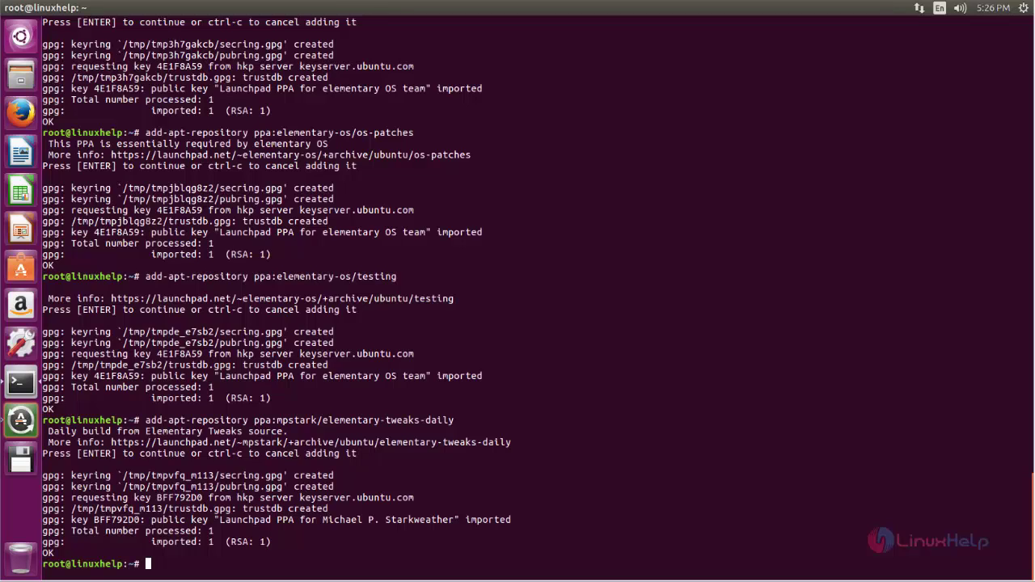
text(apt-get update)
key(Return)
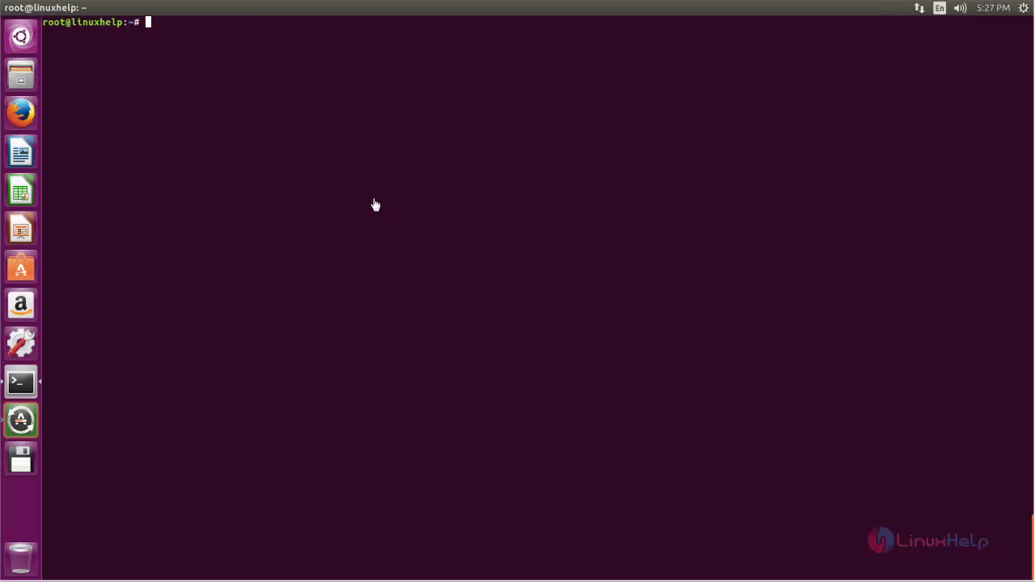
- Install elementary-theme, elementary-icon-theme, elementary-default-settings and elementary-desktop with apt-get, answering y to continue
text(apt-get install elementary-theme elementary-icon-theme elementary-default-settings elementary-desktop)
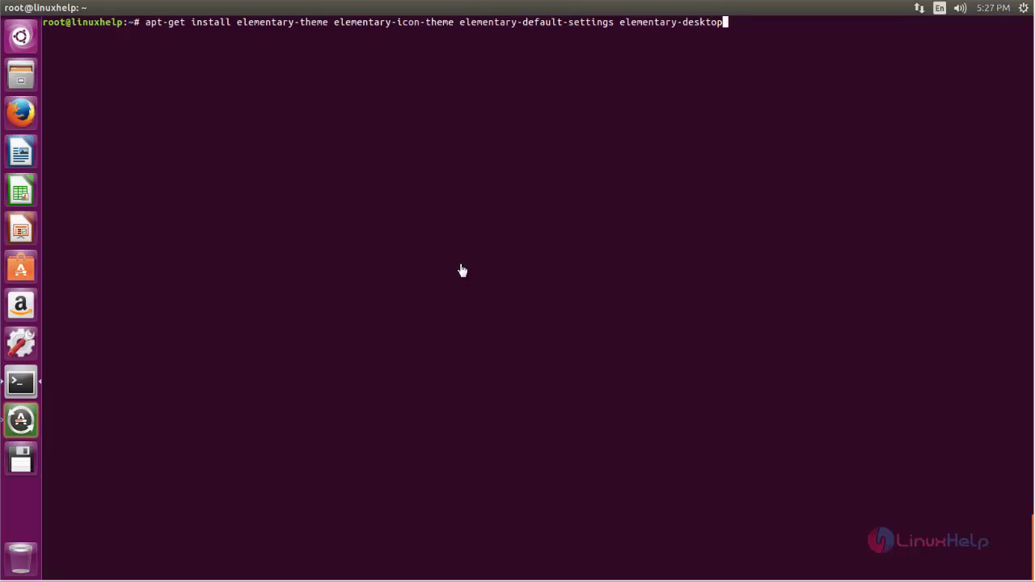
key(Return)
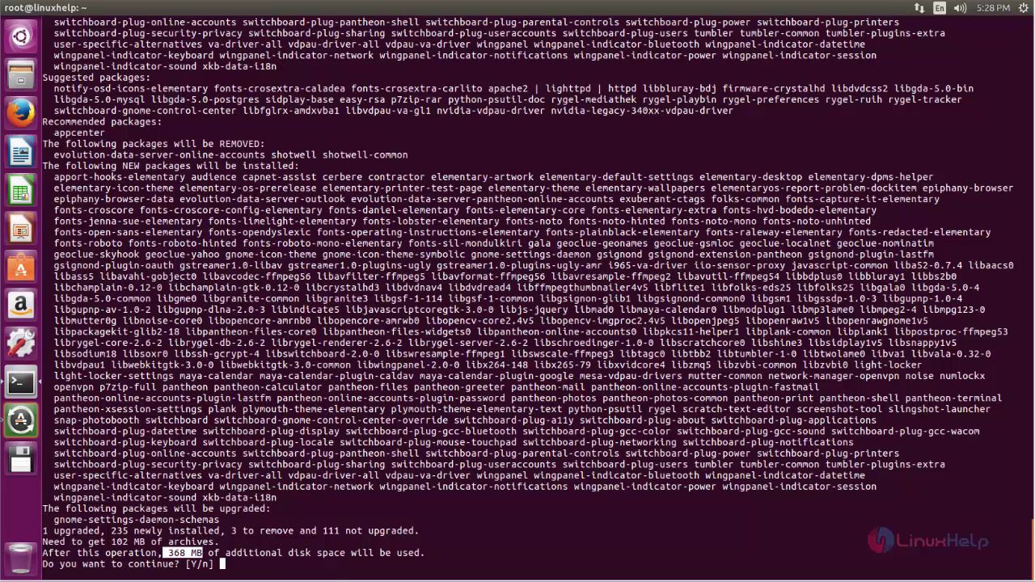
text(y)
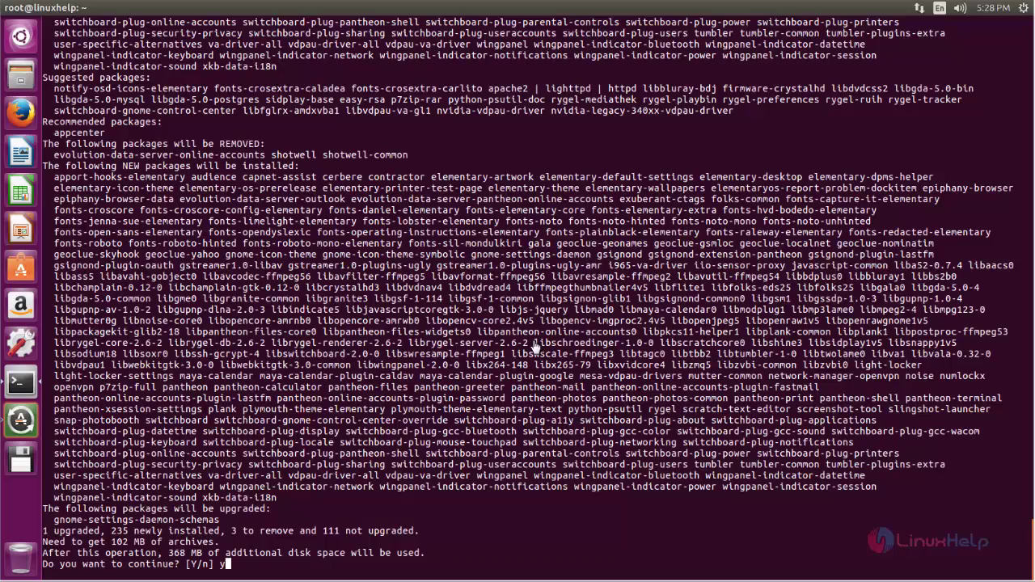
key(Return)
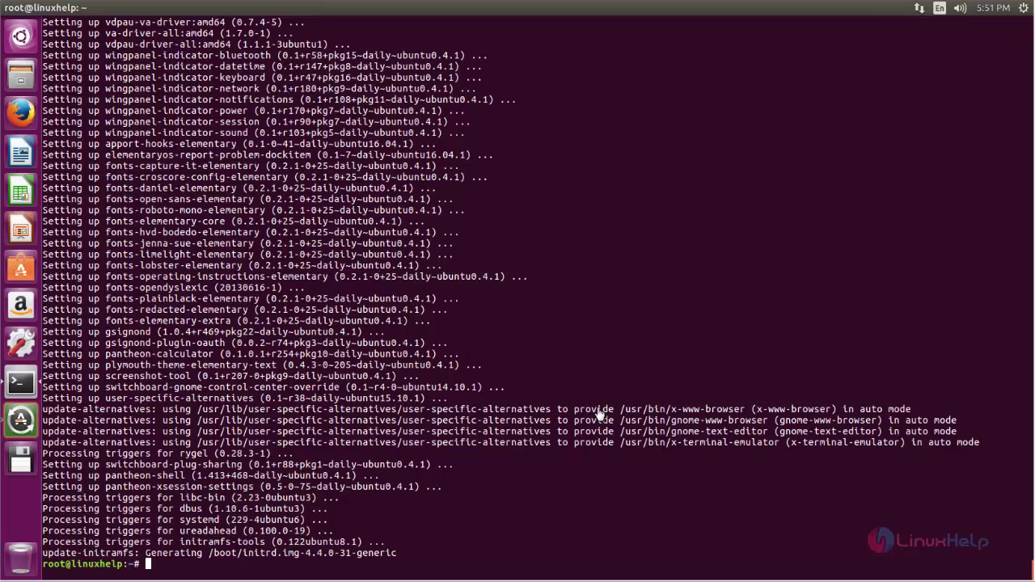
- Log out of the current Ubuntu session and confirm closing all programs
click(1024, 8)
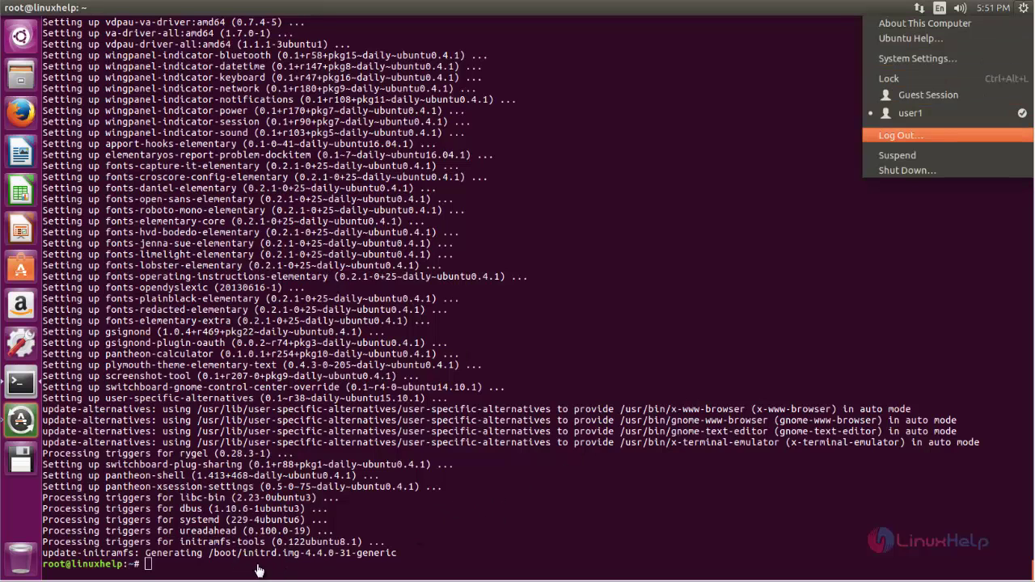
key(Escape)
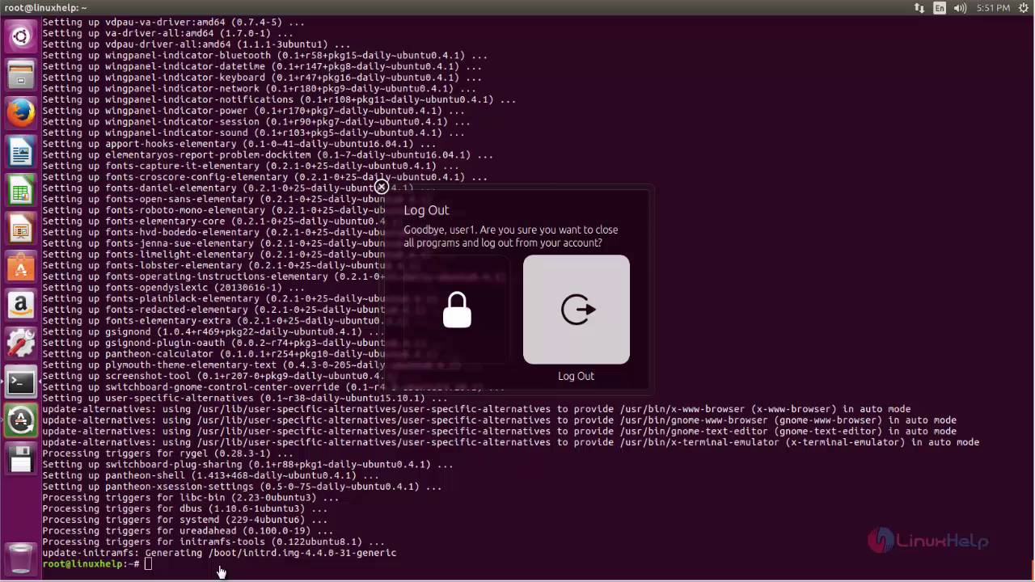
key(Escape)
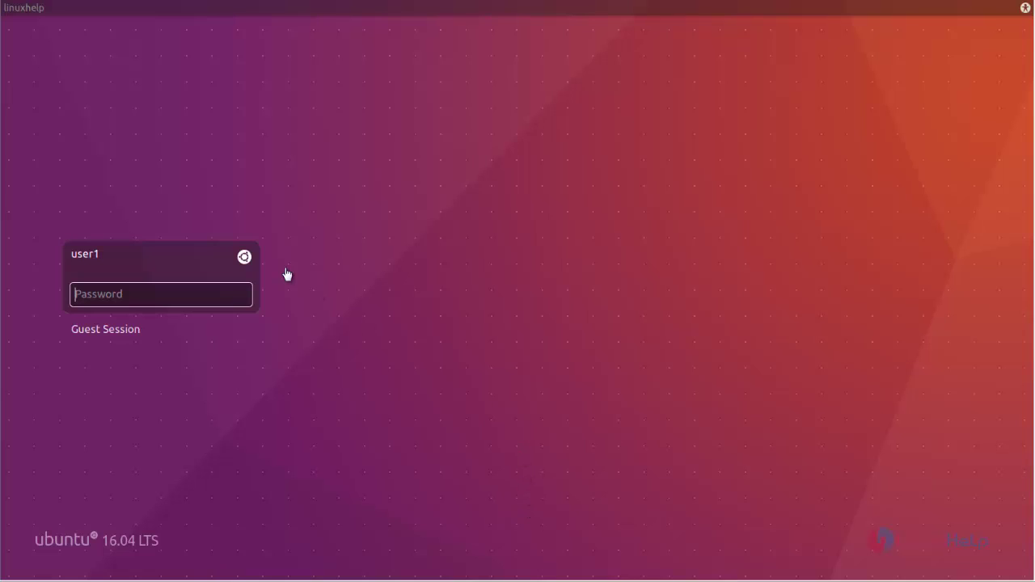
- Choose Pantheon as the desktop environment for user1 and log in with the account password
click(245, 257)
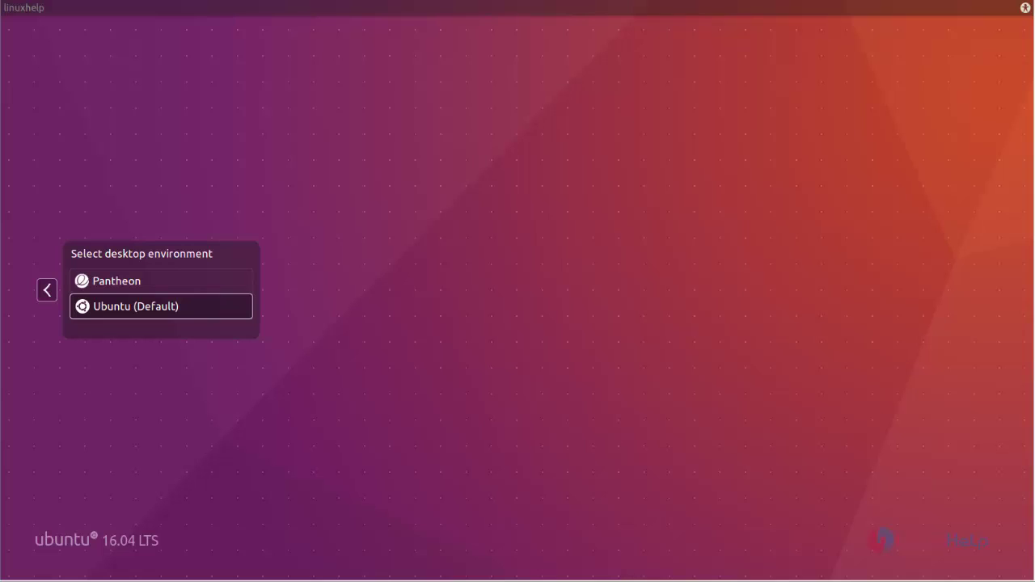
click(130, 281)
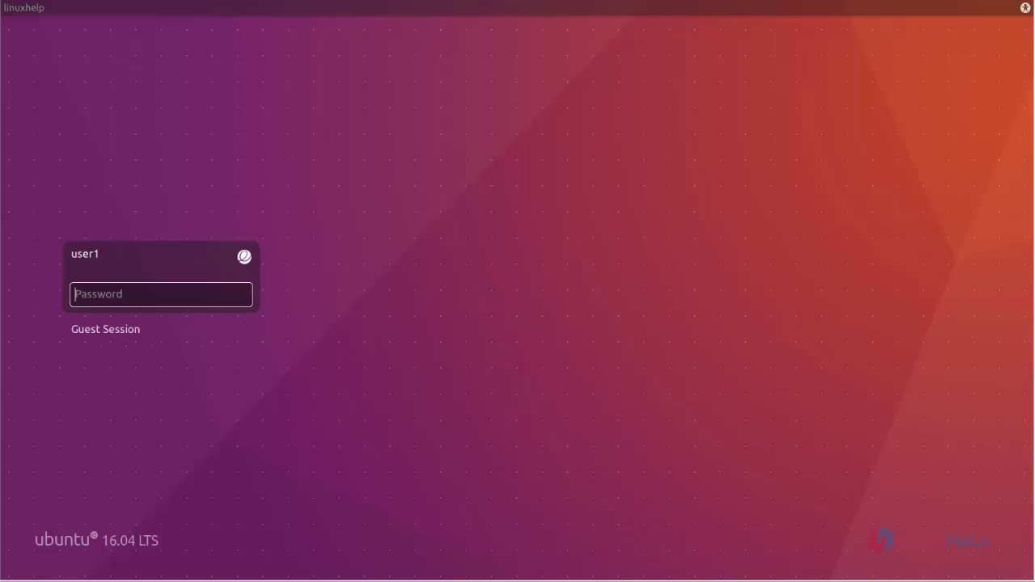
text(***)
key(Return)
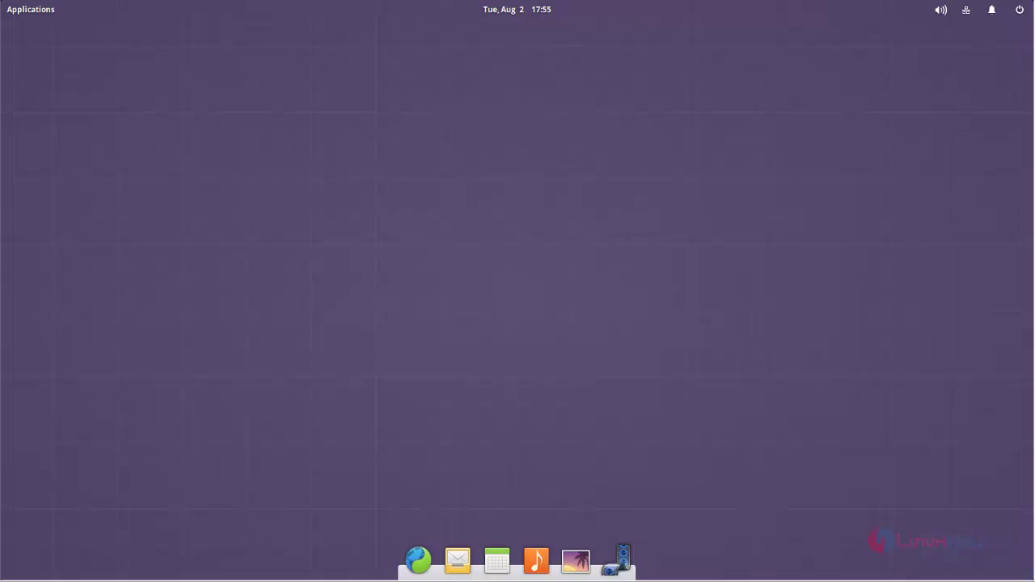
- Look through the calendar, sound, network and notification indicators of the Pantheon desktop
click(516, 9)
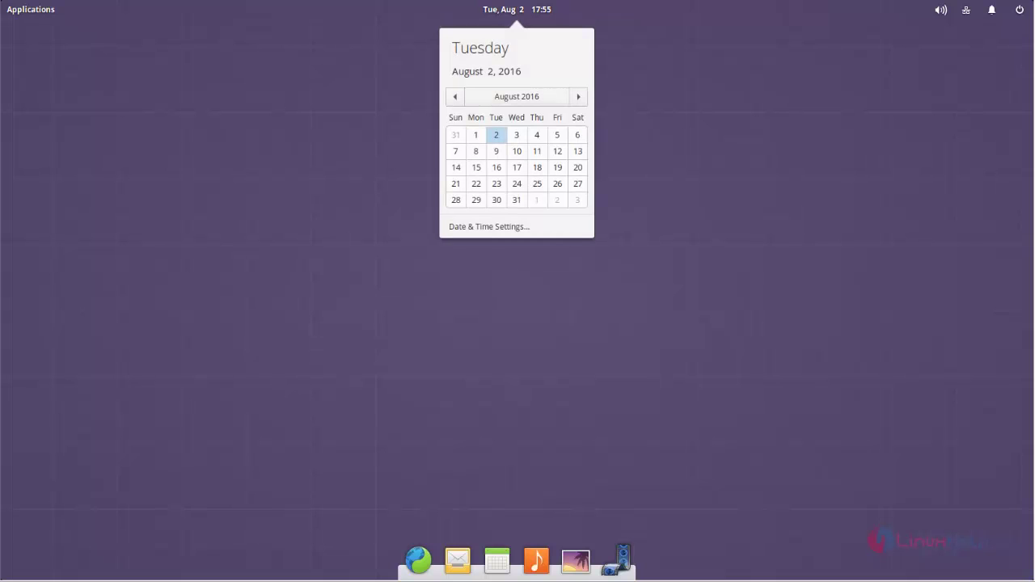
click(516, 10)
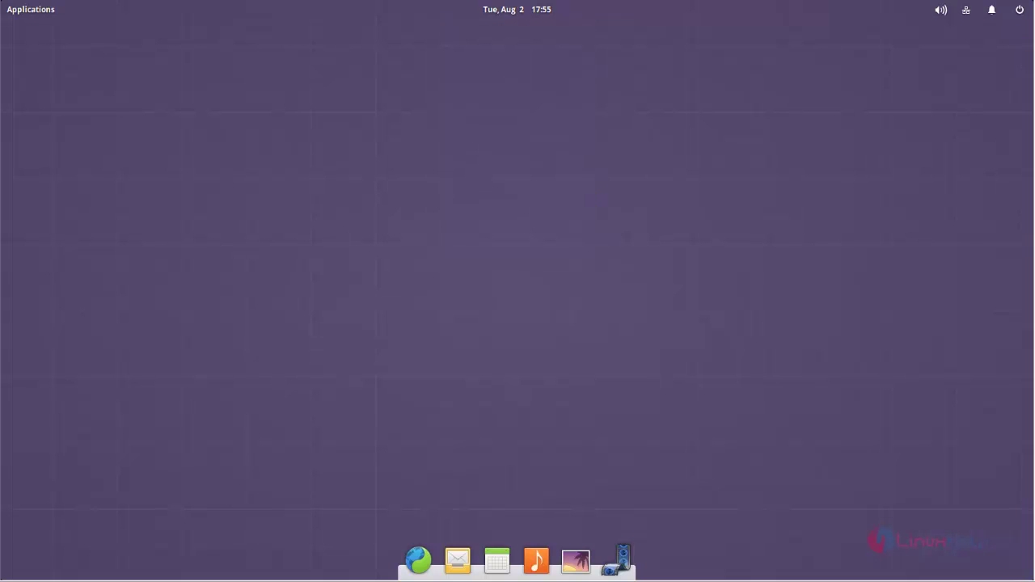
click(940, 10)
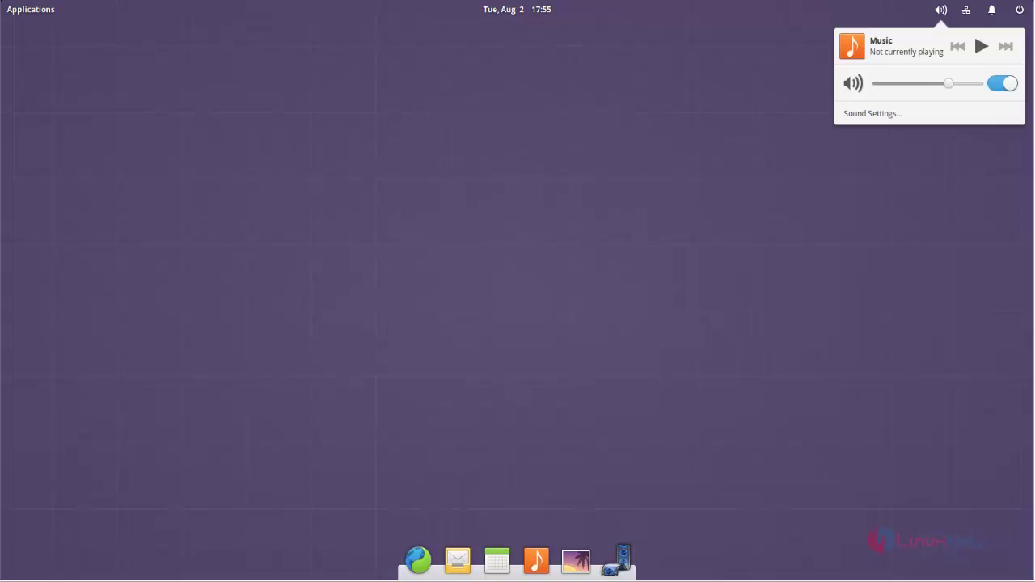
click(940, 10)
click(966, 10)
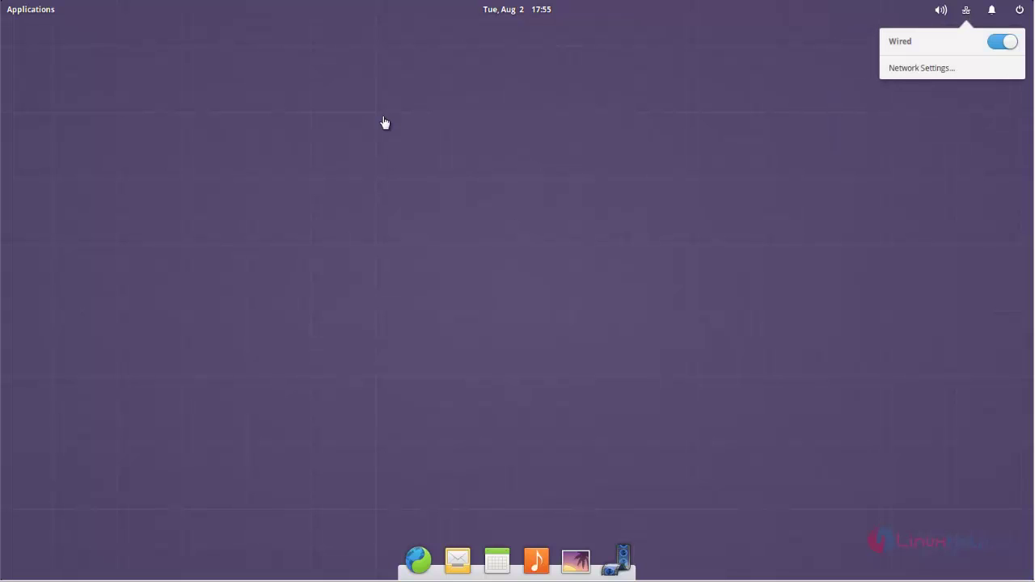
key(Right)
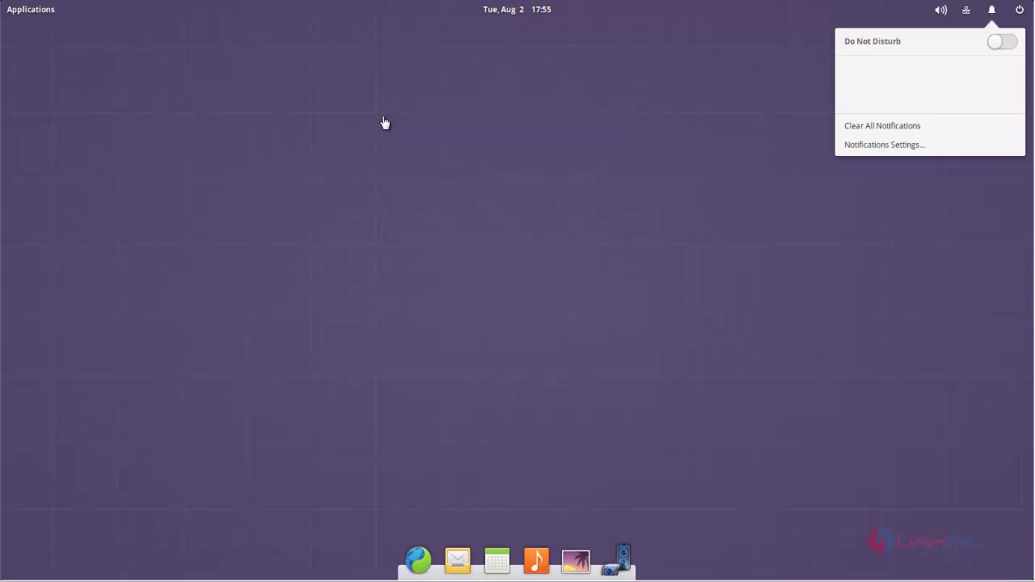
- Examine the session indicator's lock, log out, suspend and shutdown options without choosing any of them
key(Right)
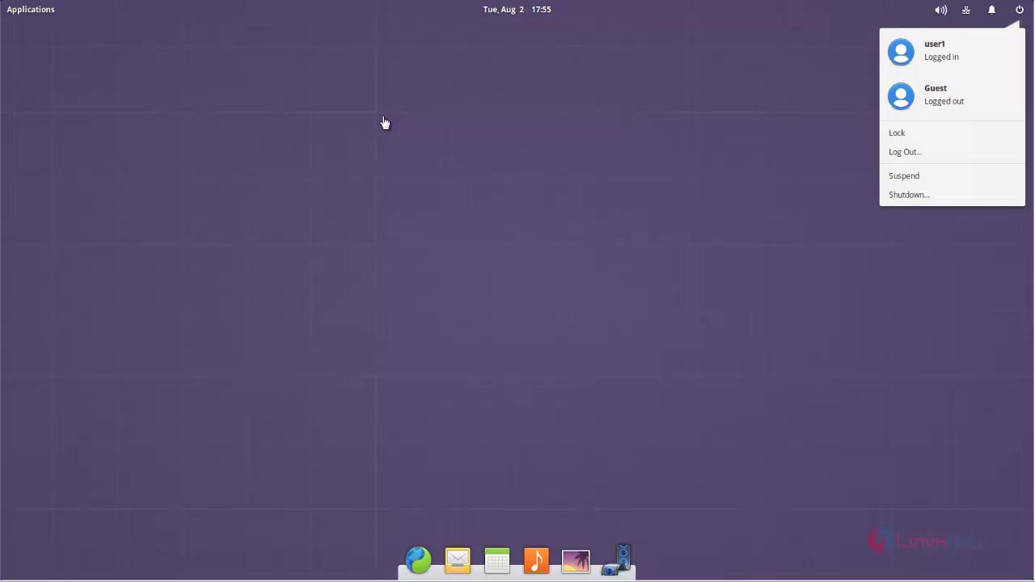
key(Down)
key(Down)
key(Down)
key(Down)
key(Down)
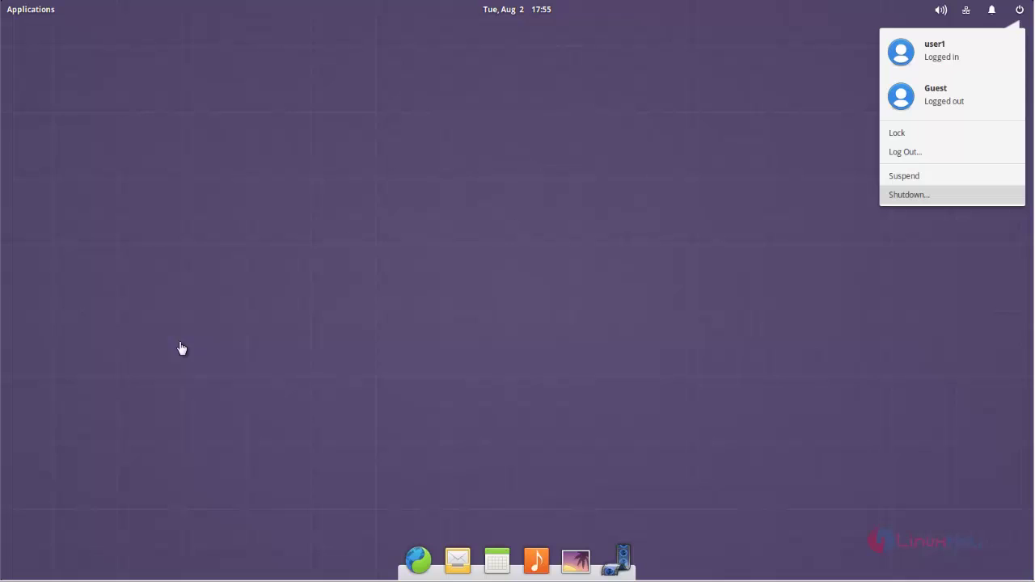
key(Up)
key(Up)
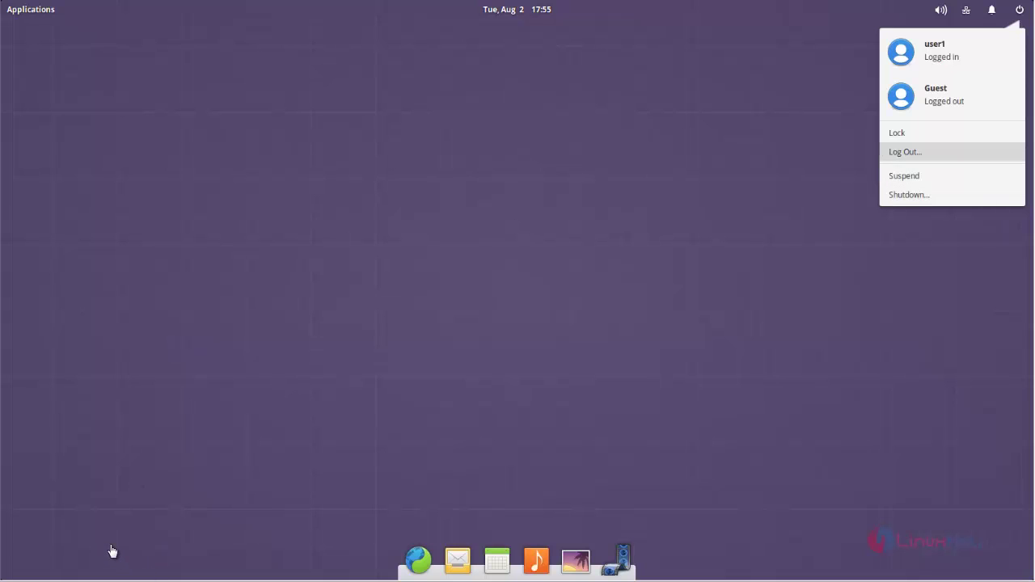
key(Down)
key(Escape)
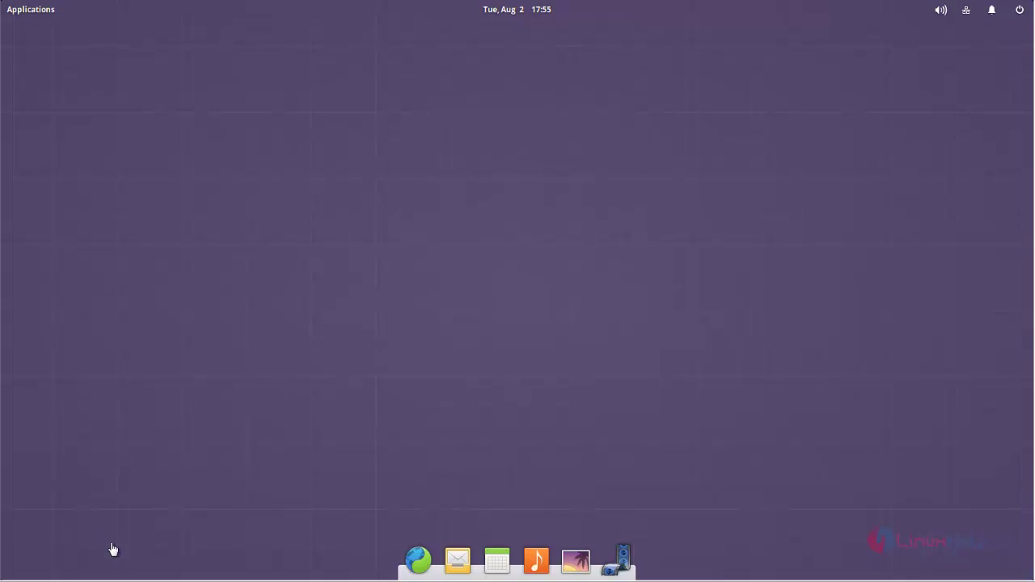
- Open the Files application from the second page of the applications launcher
key(super)
key(Page_Down)
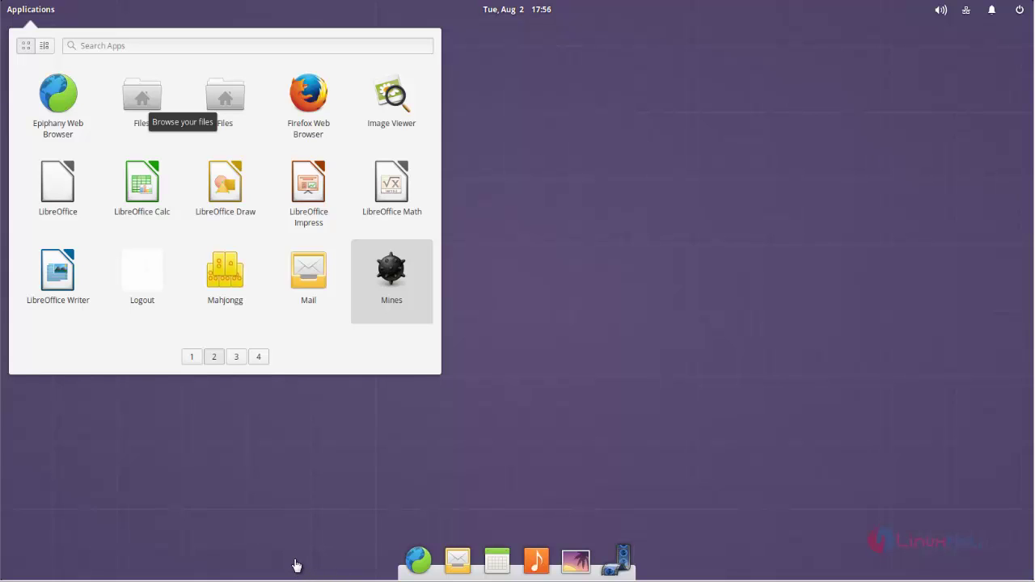
click(144, 99)
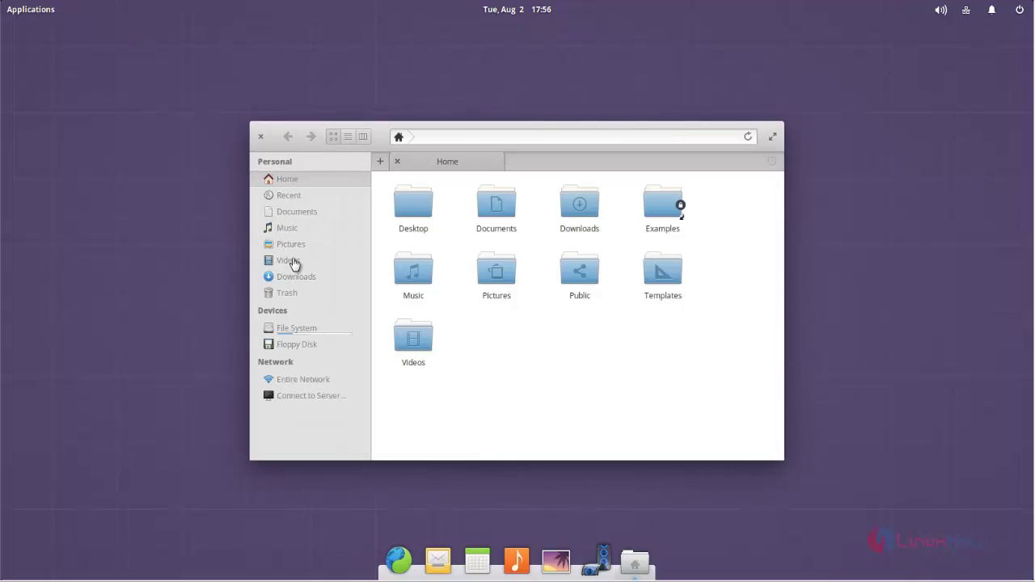
- Maximize the Files window and display the contents of the File System device
click(772, 137)
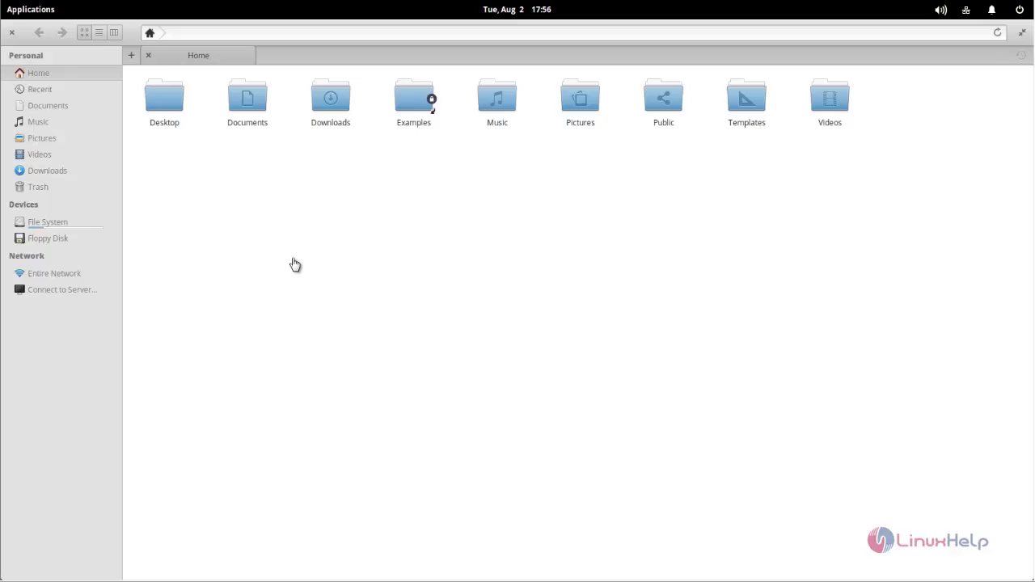
click(48, 222)
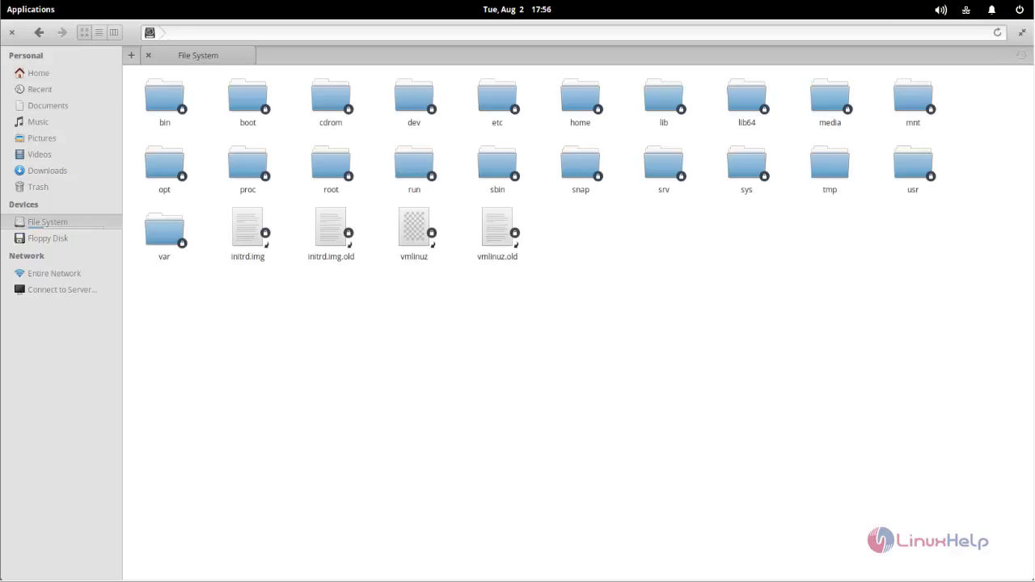
mouse_move(635, 565)
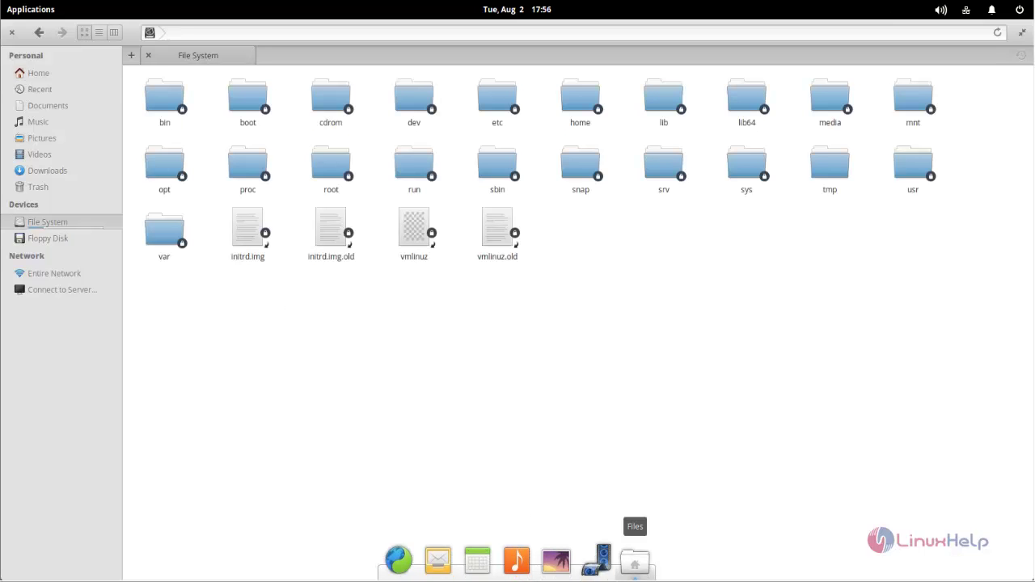
- Keep the Files application in the dock and close its window
right_click(635, 564)
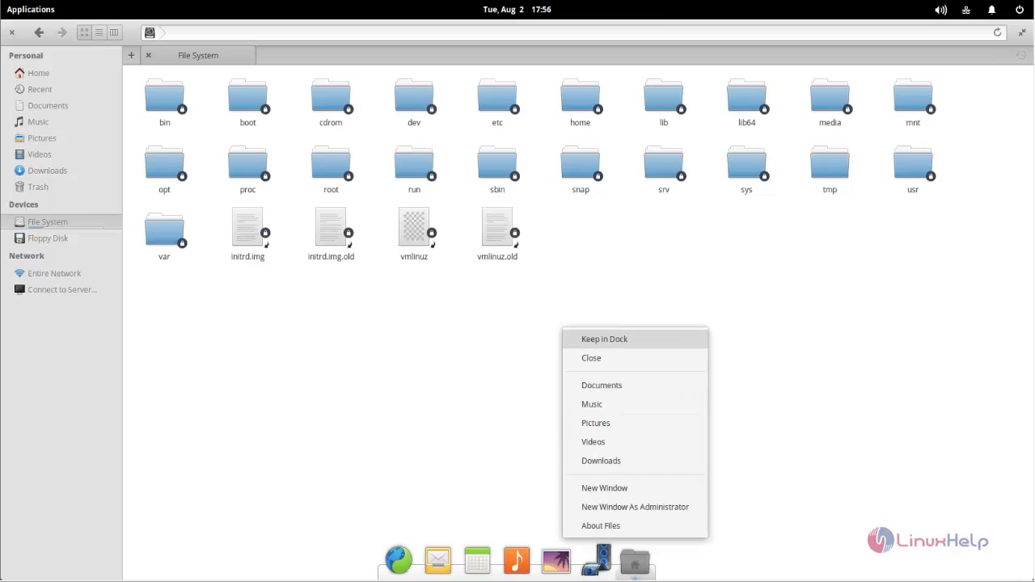
click(605, 339)
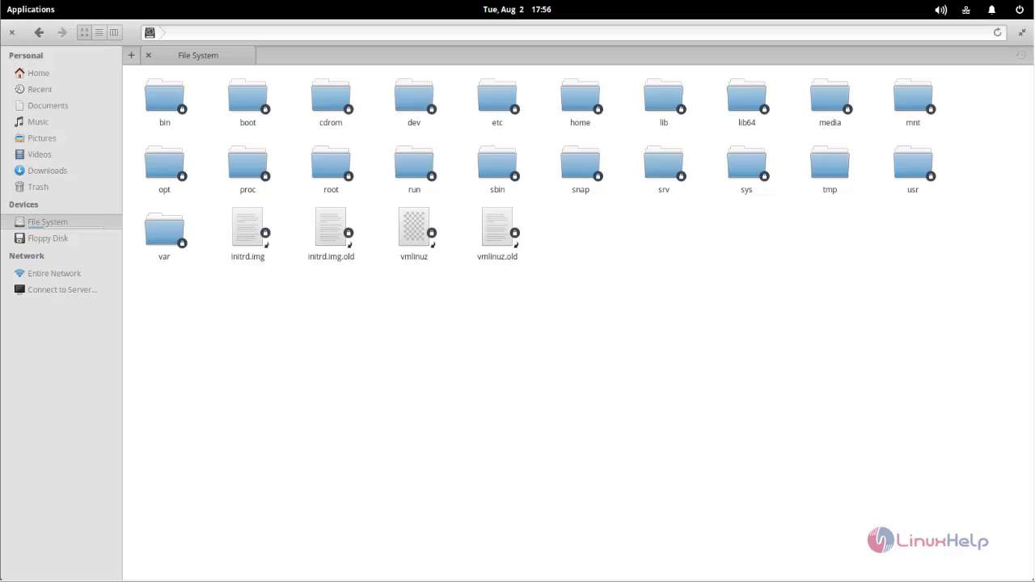
click(12, 33)
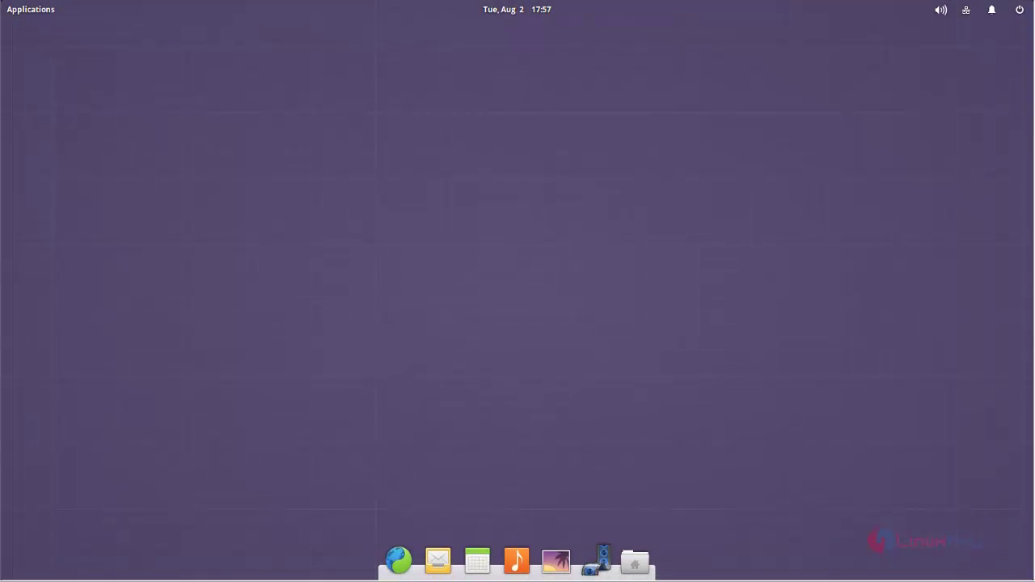
- Open Terminal from the fourth page of the applications launcher and maximize its window
key(super)
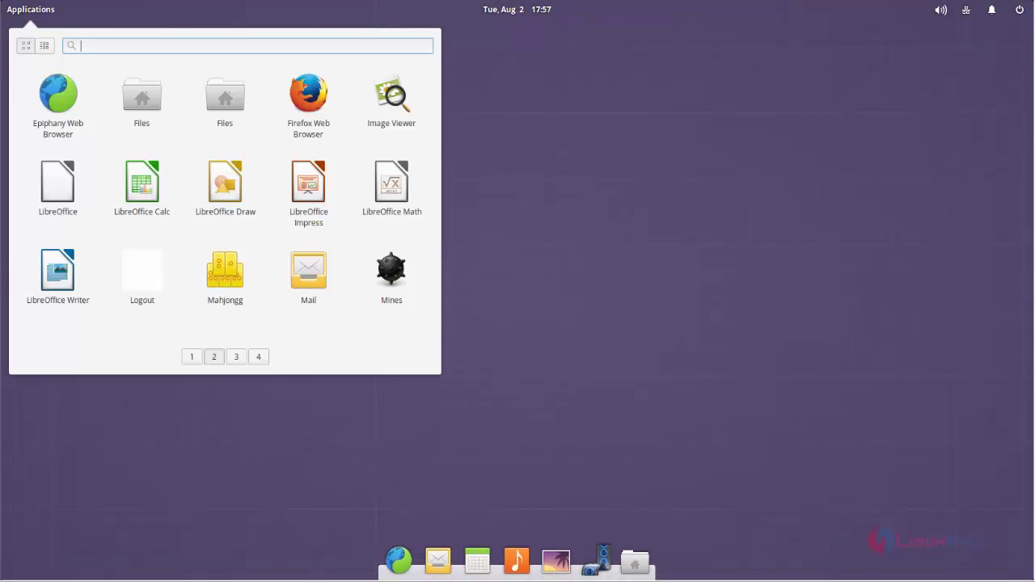
scroll(224, 202, down, 1)
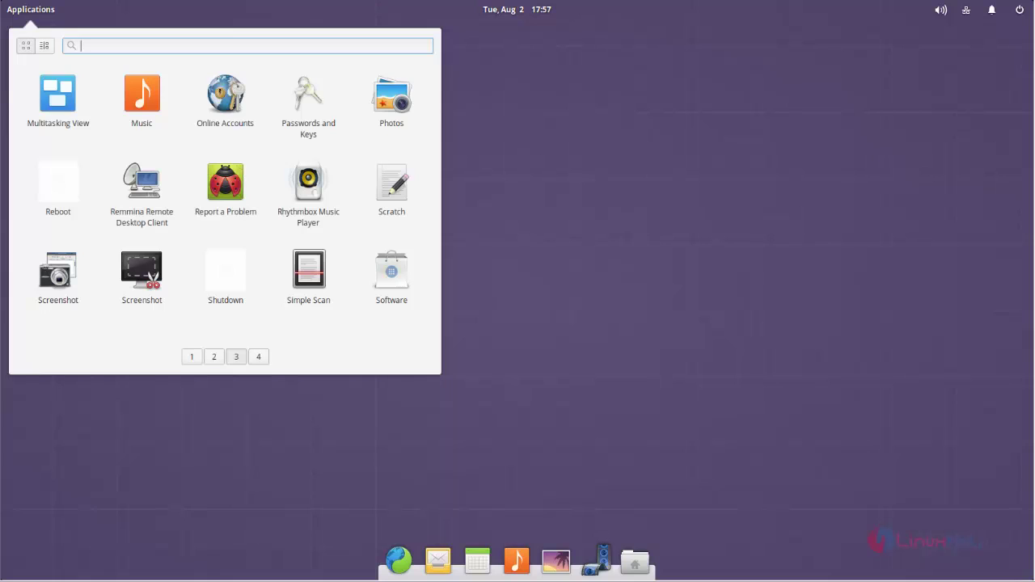
key(Page_Down)
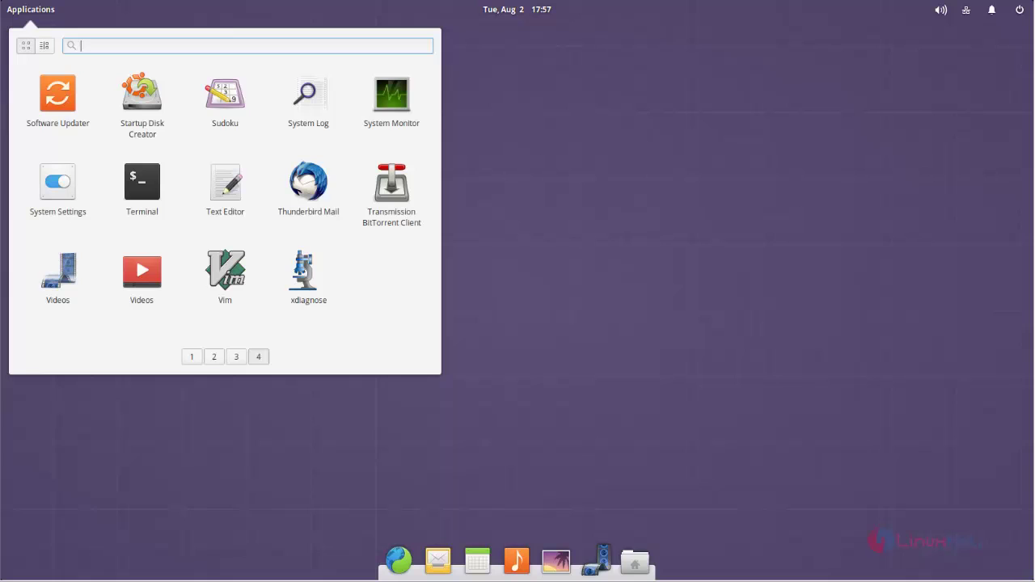
click(142, 183)
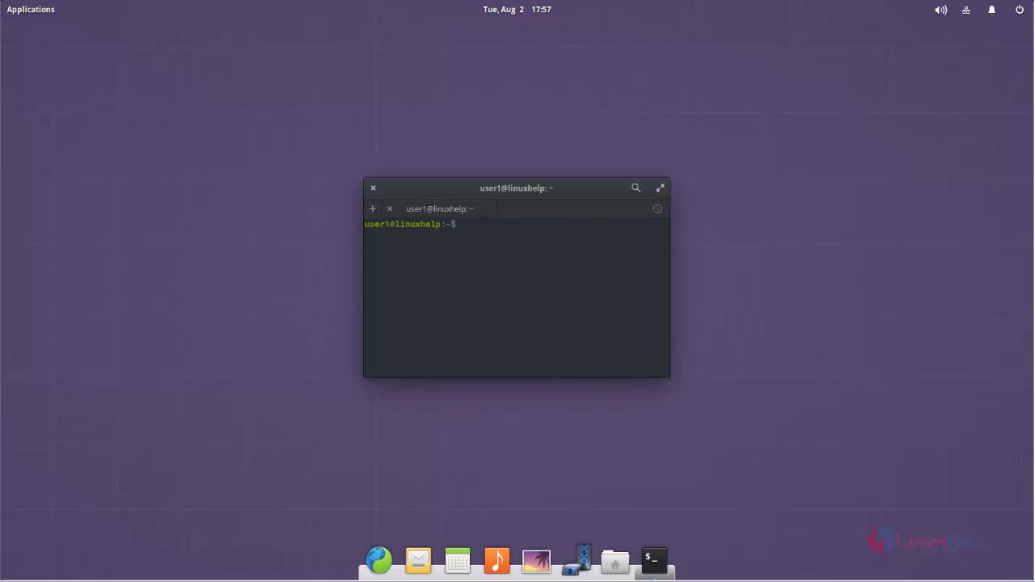
key(super+Up)
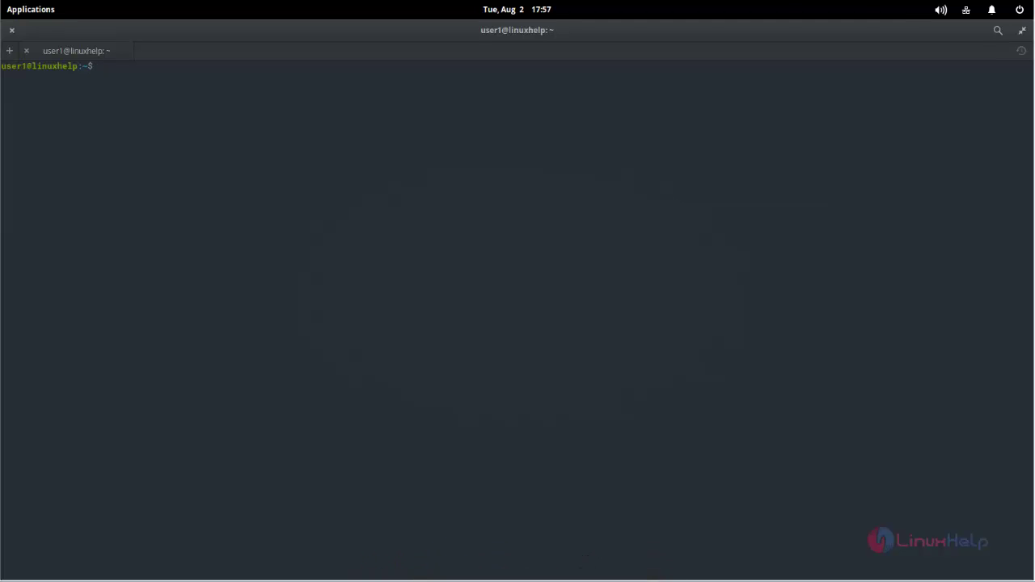
- Start a root shell with sudo -s, entering the account password, and quit Terminal despite the active process
text(sudo -s)
key(Return)
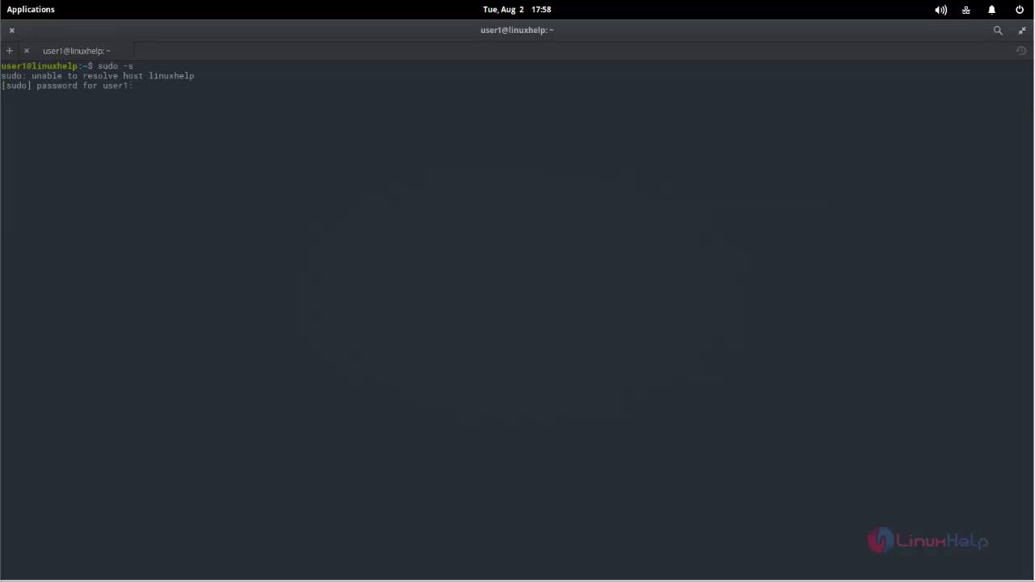
key(Return)
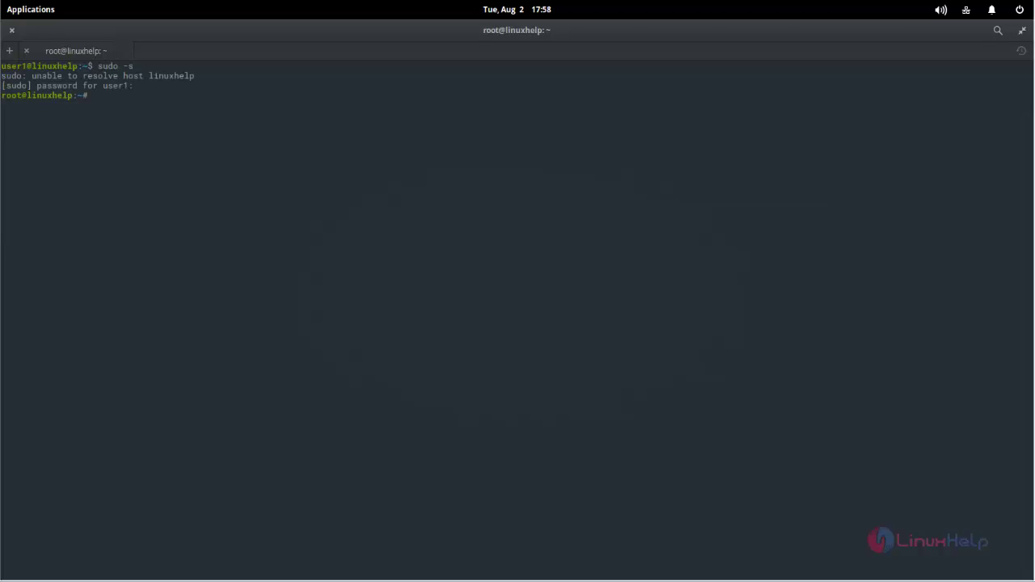
key(ctrl+q)
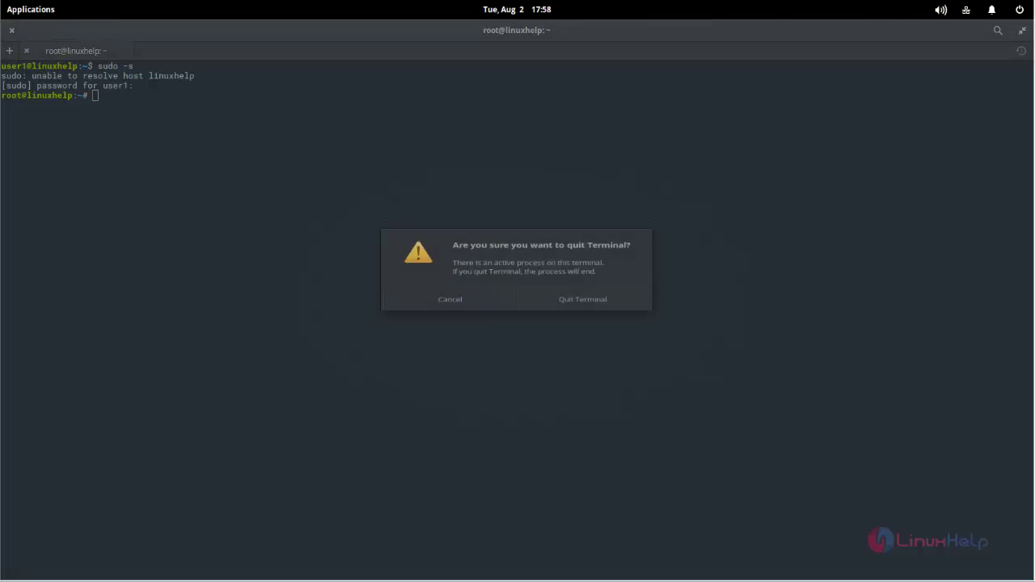
key(Return)
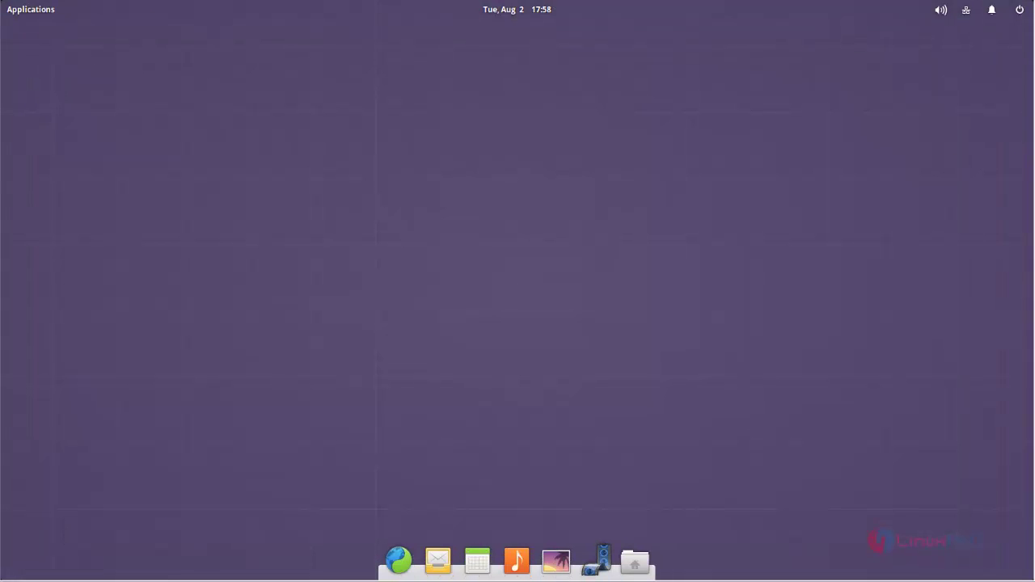
- Set the snowy mountain range under a teal sky as the desktop wallpaper in System Settings and close the settings window
key(super)
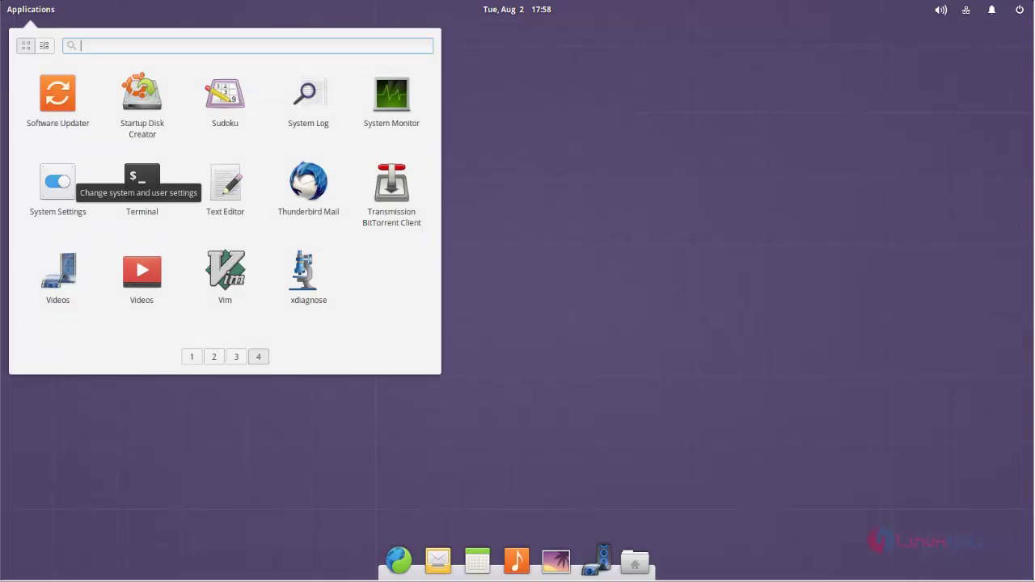
click(57, 182)
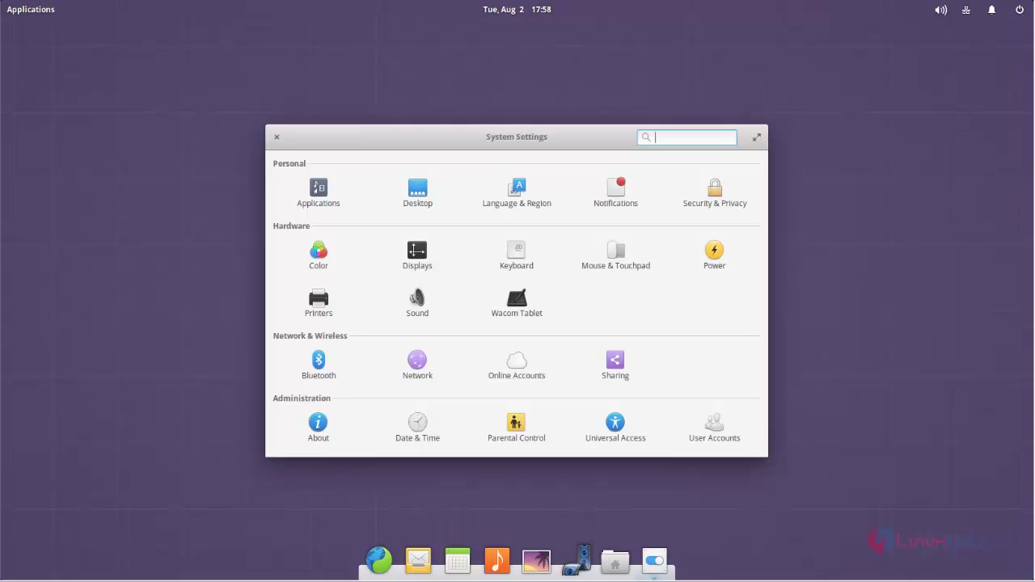
click(417, 193)
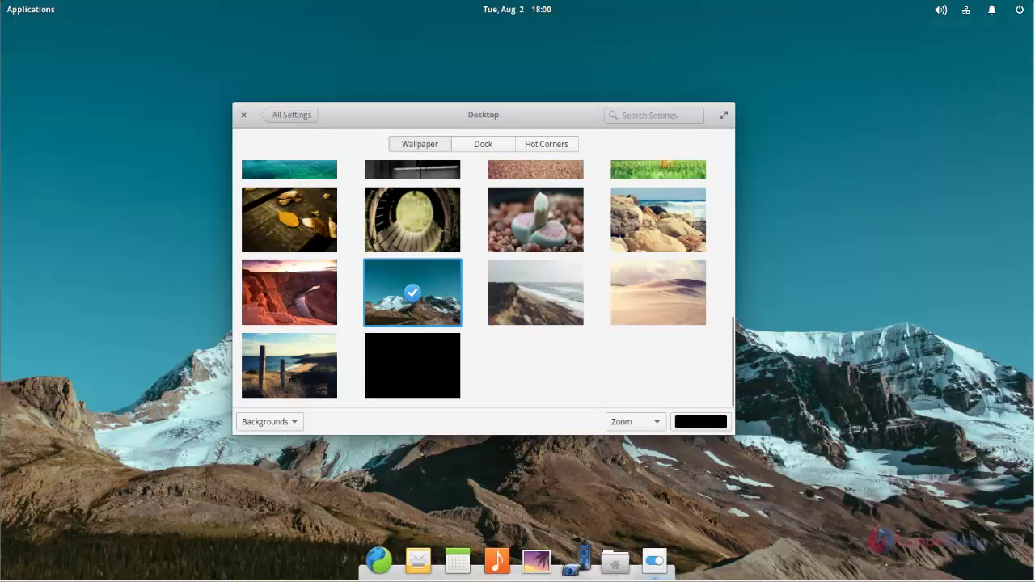
click(412, 292)
click(243, 115)
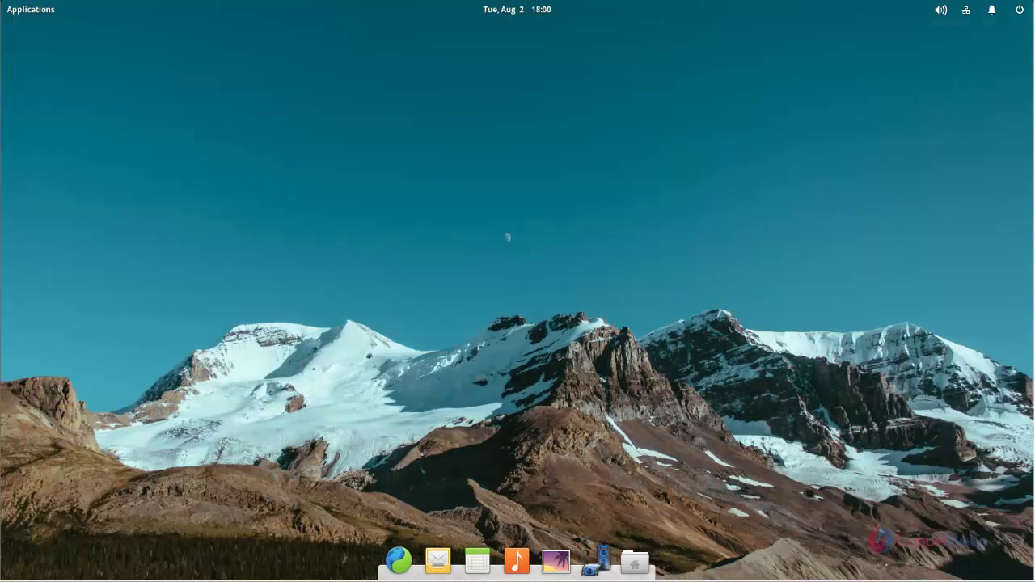
- Open the About page of System Settings and examine the operating system version and hardware details
key(super)
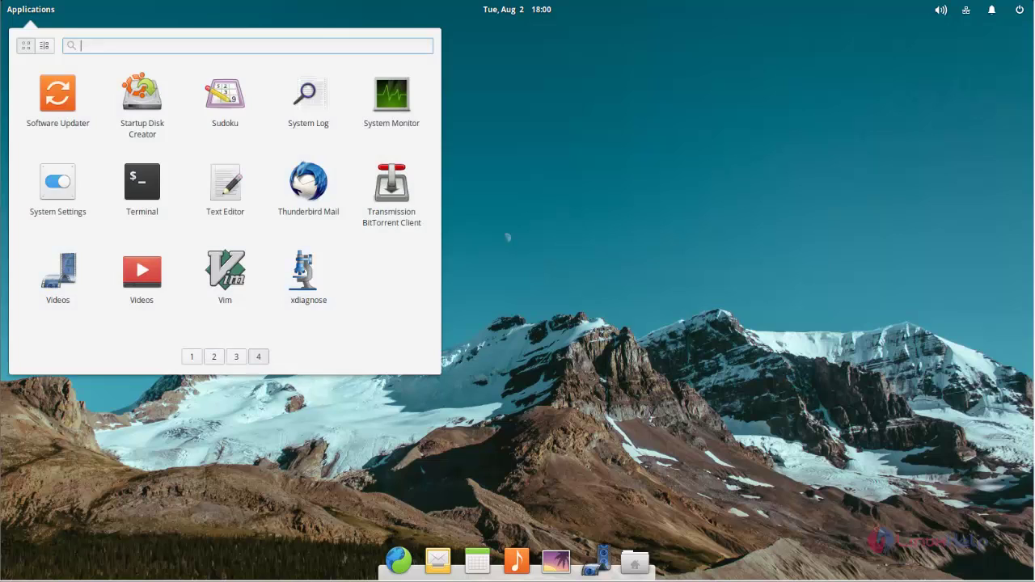
click(57, 189)
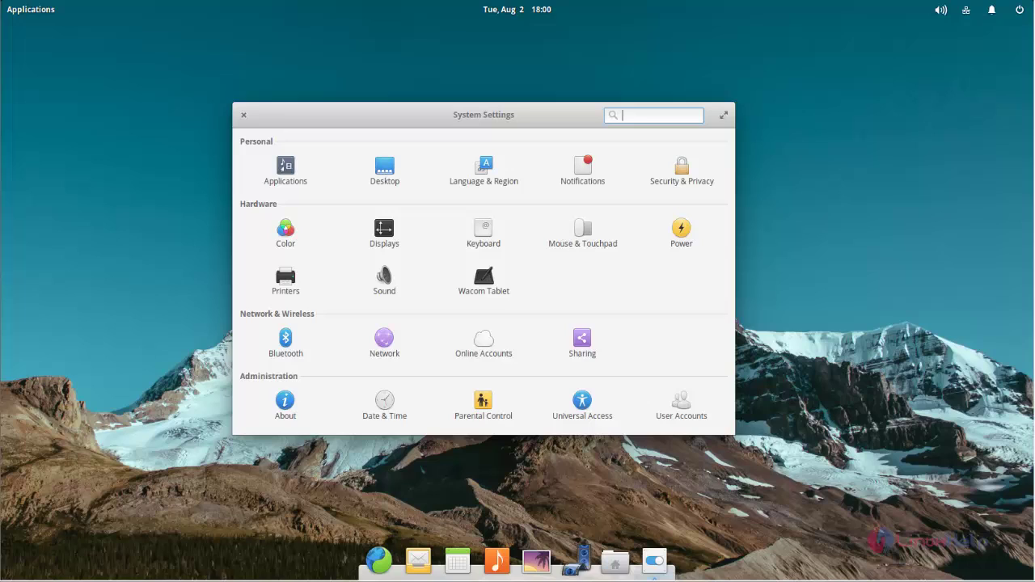
click(285, 405)
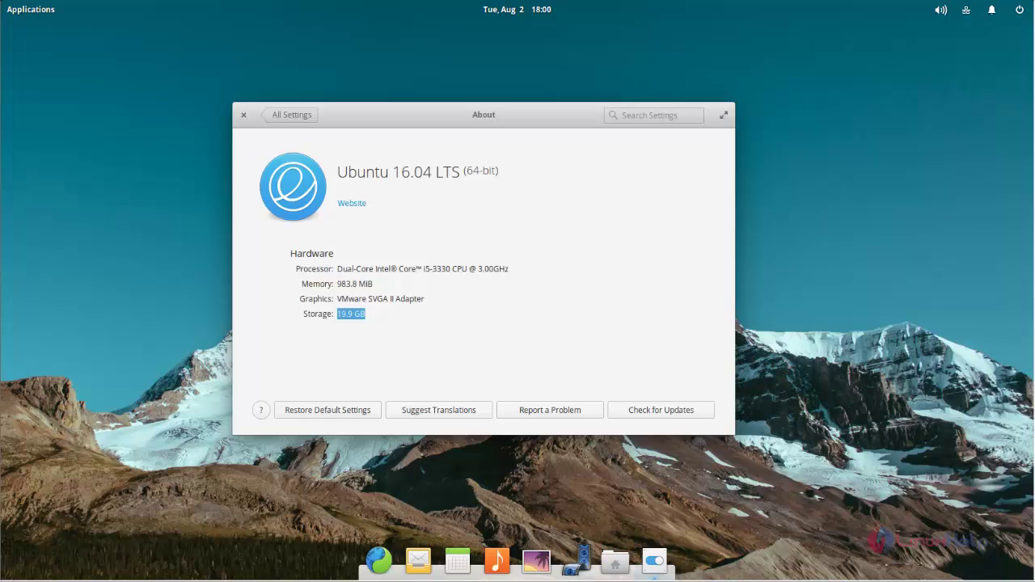
drag(337, 172, 464, 172)
click(500, 173)
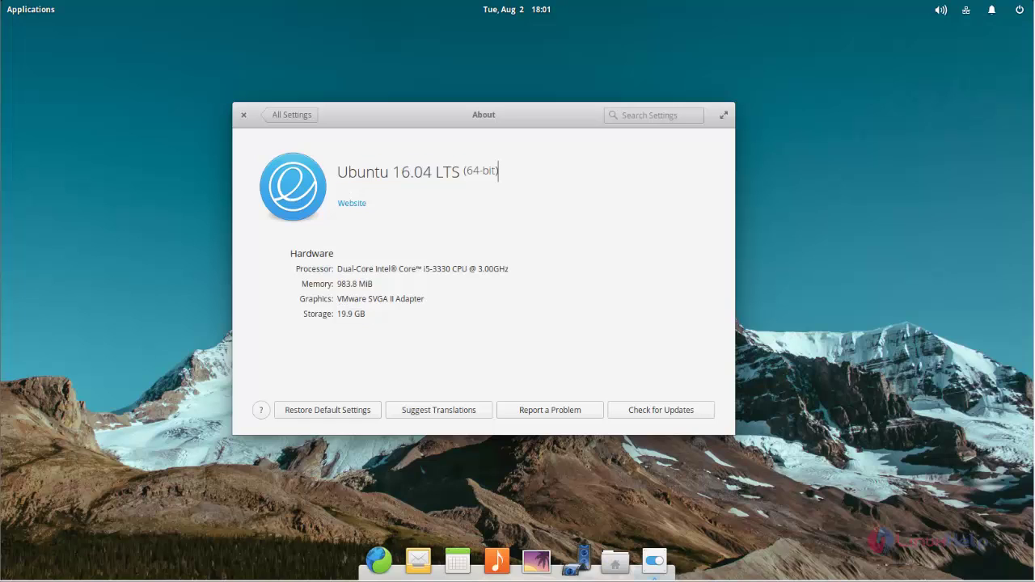